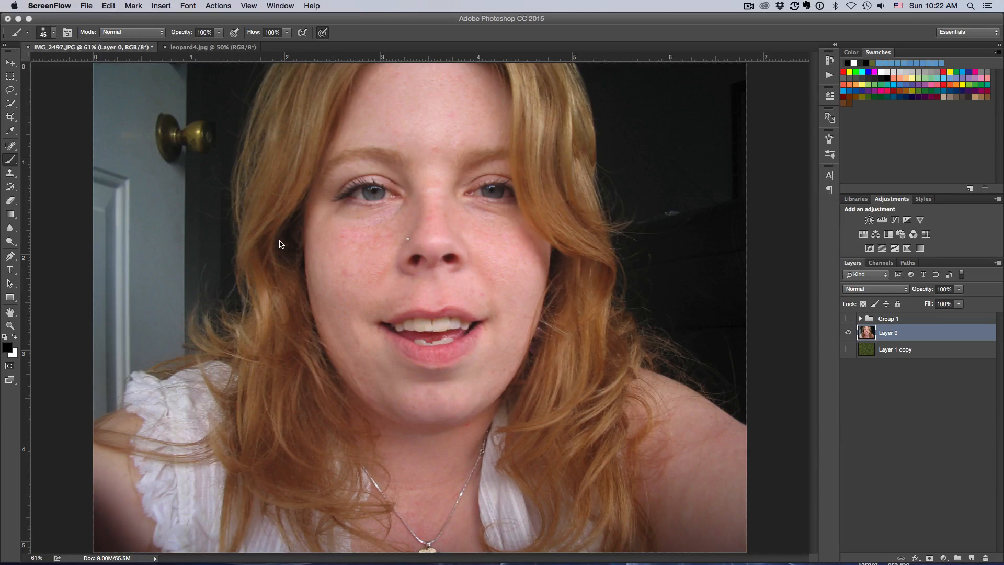
Step: Toggle the visibility of the finished Group 1 composite to preview the target result
click(848, 319)
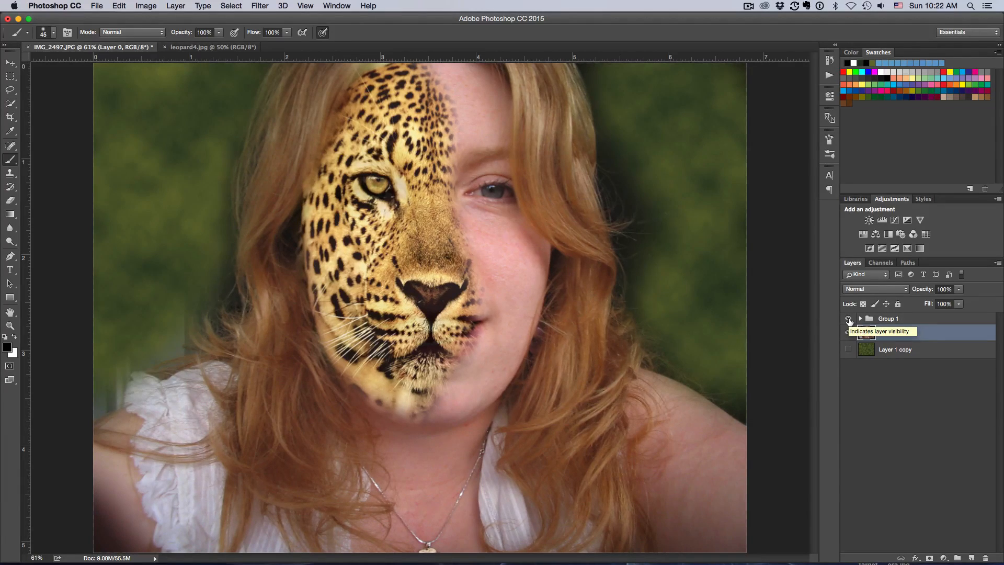
click(848, 319)
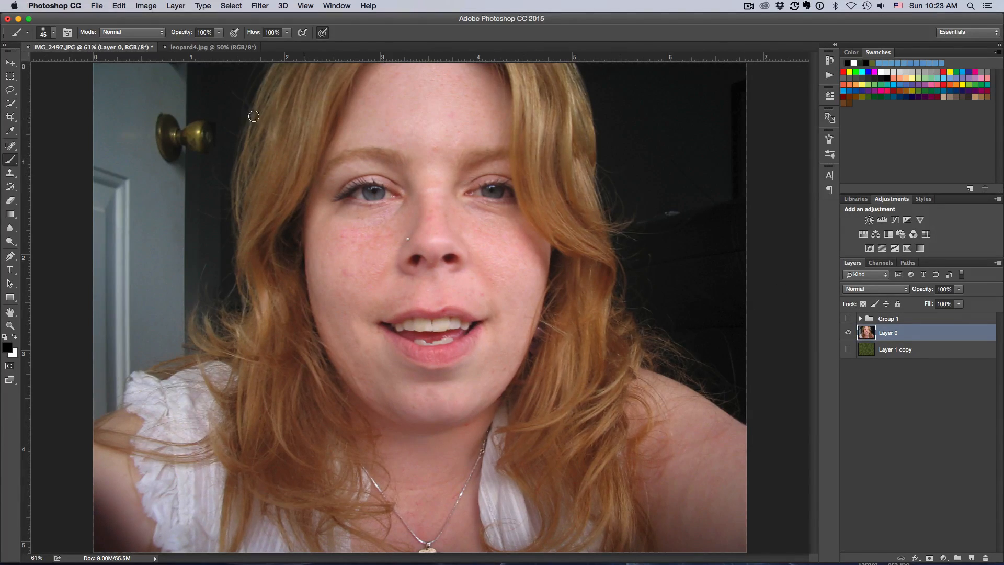
Step: Copy the leopard photo from leopard4.jpg and paste it into the portrait document as a new layer
click(222, 48)
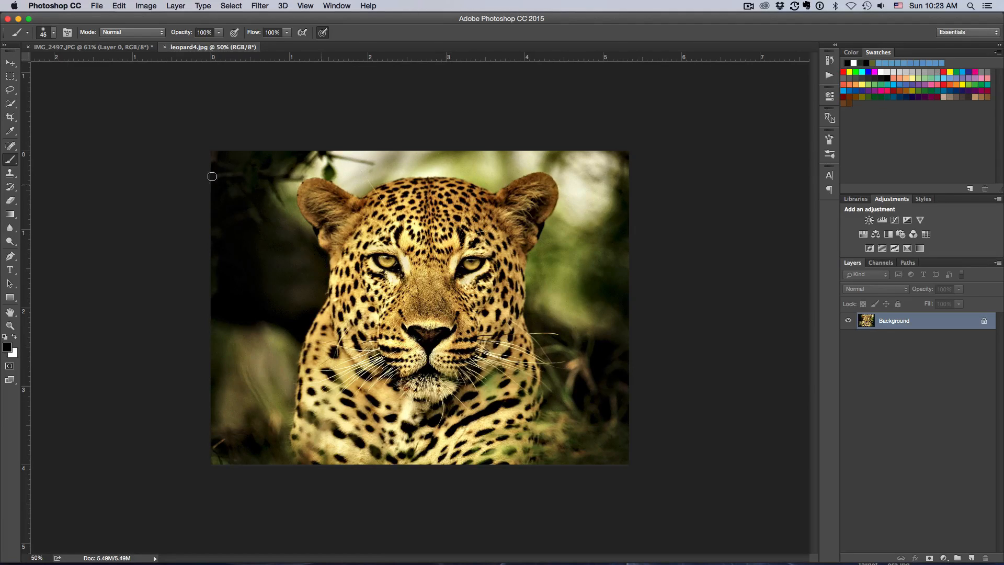
click(10, 63)
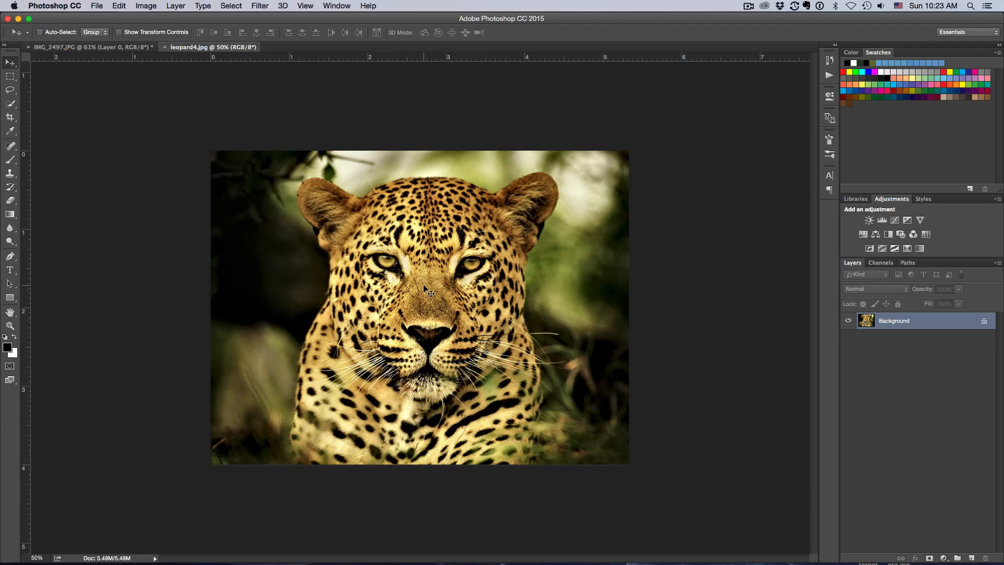
click(100, 46)
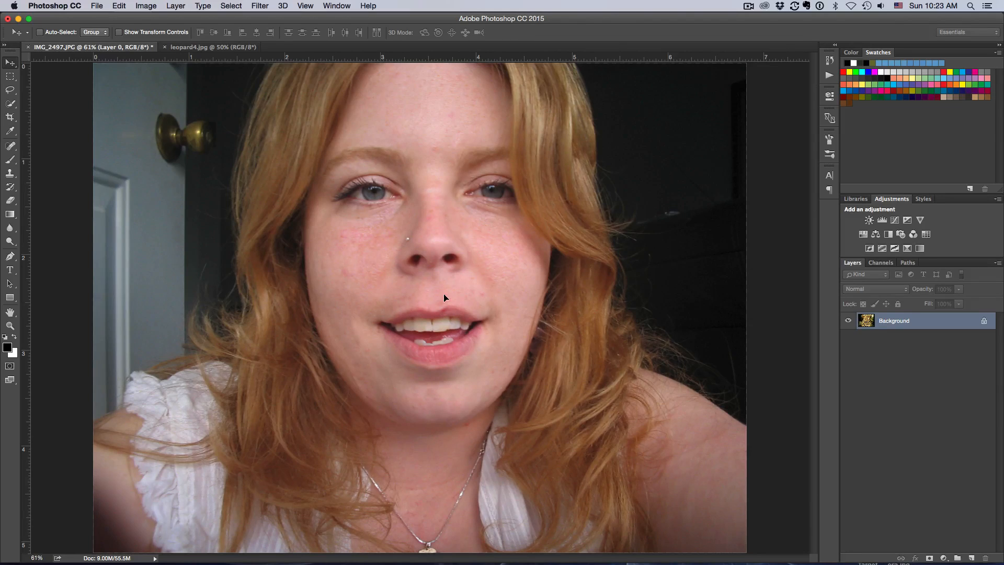
key(cmd+v)
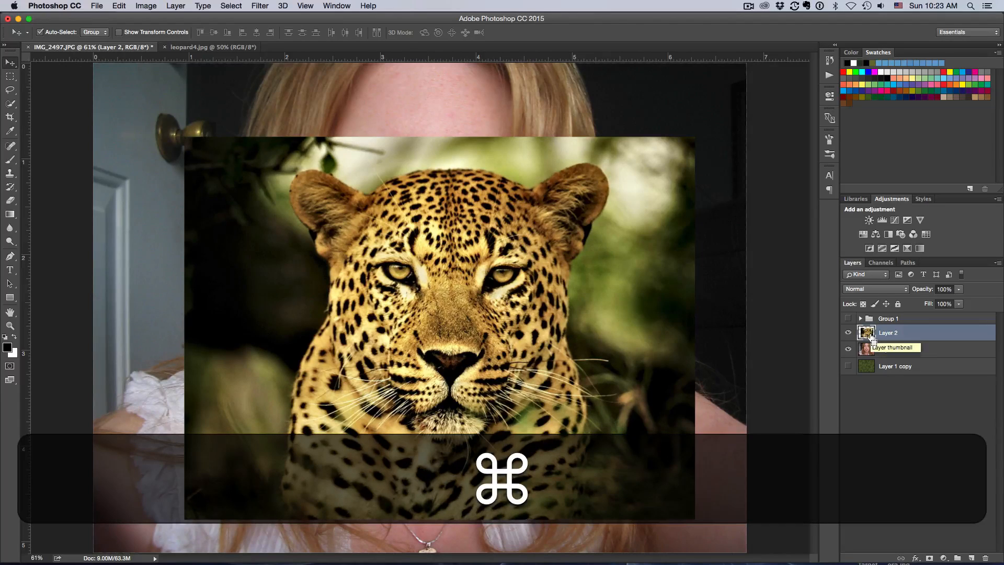
Step: Lower the leopard layer to 25% opacity and free-transform it so its eyes and nose line up with the face
key(super+t)
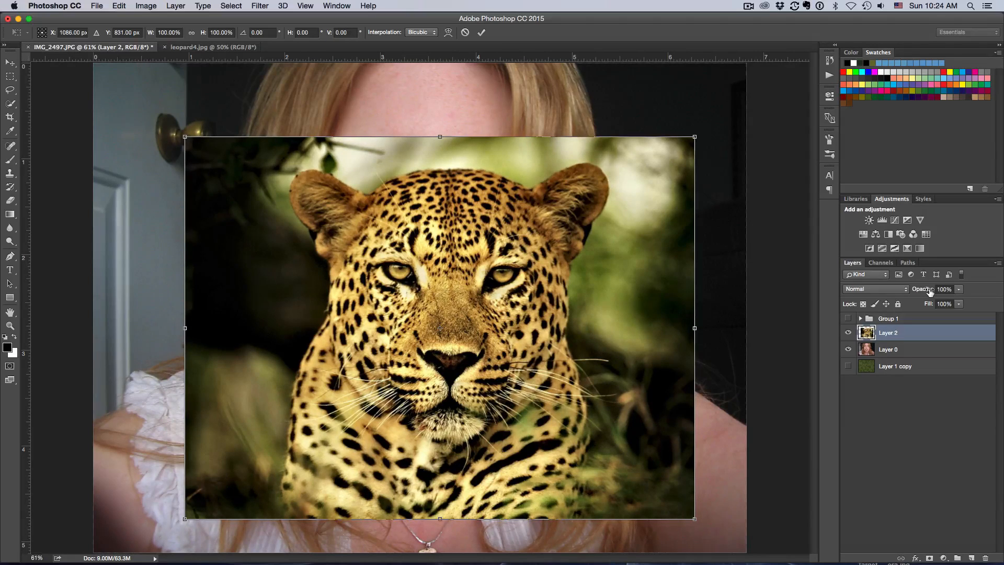
mouse_move(930, 292)
mouse_down()
mouse_move(898, 291)
mouse_move(914, 292)
mouse_up()
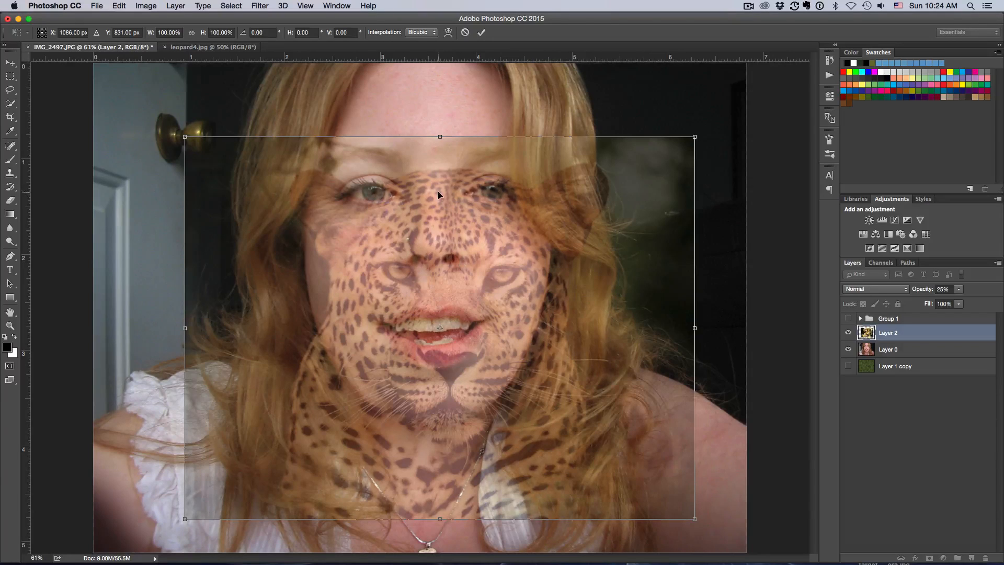
drag(441, 244, 413, 169)
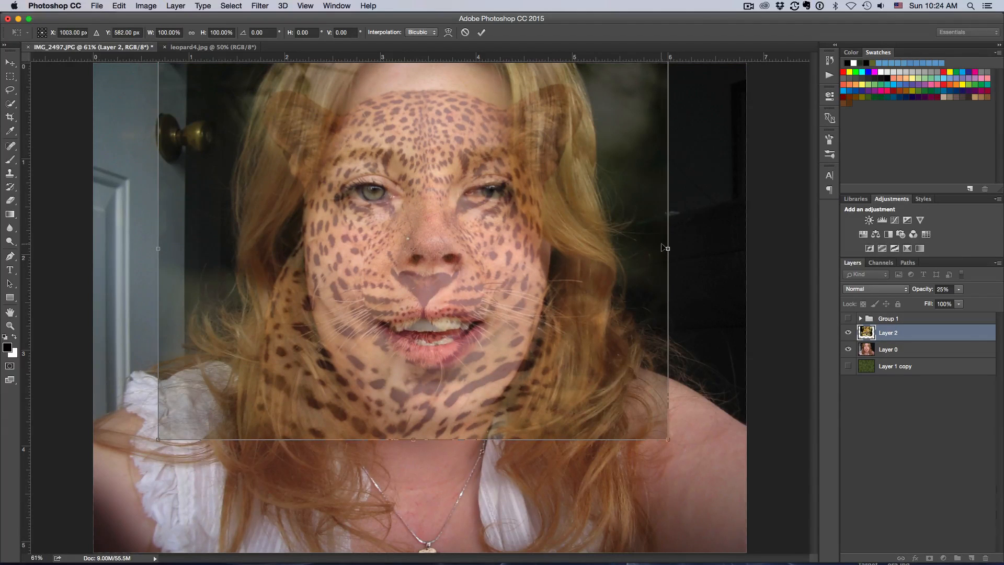
drag(666, 247, 690, 245)
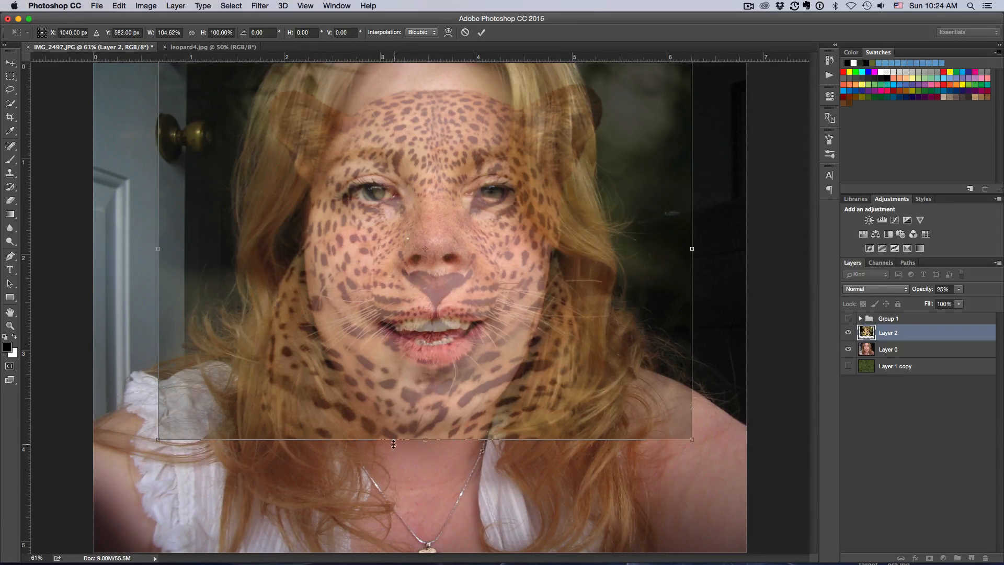
mouse_move(426, 443)
mouse_down()
mouse_move(432, 334)
mouse_move(436, 436)
mouse_up()
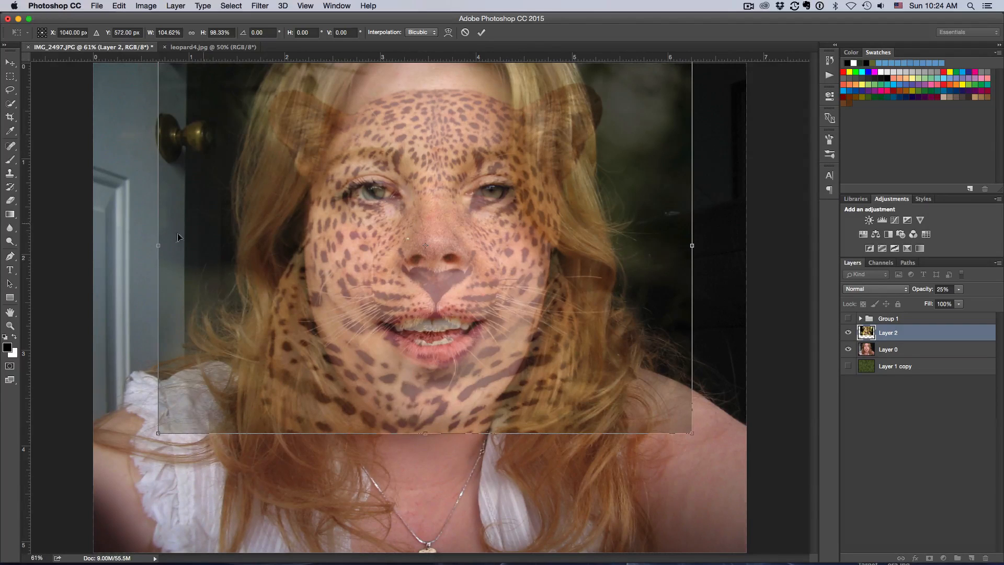
drag(155, 244, 149, 244)
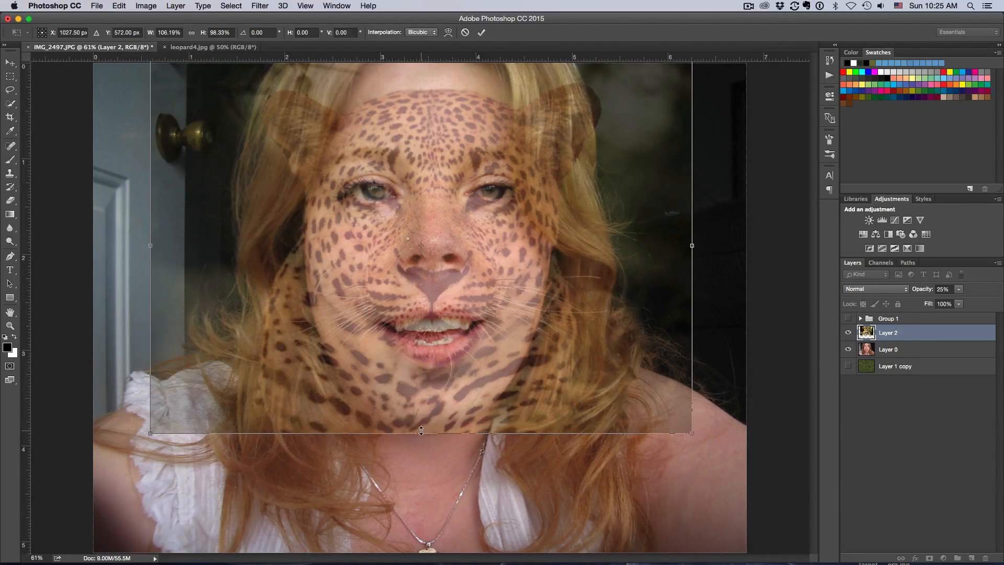
drag(421, 433, 422, 475)
drag(430, 398, 429, 351)
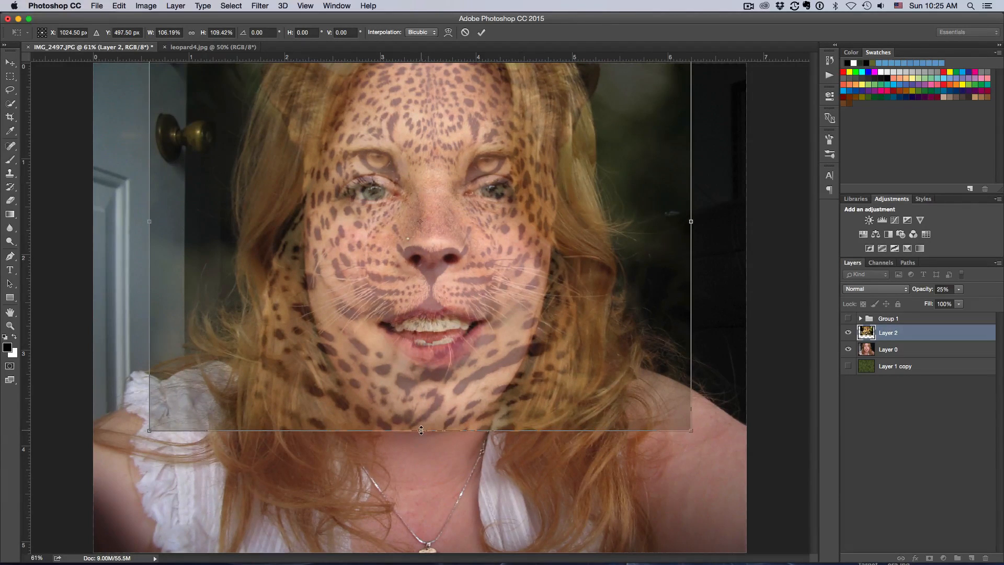
drag(419, 432, 415, 507)
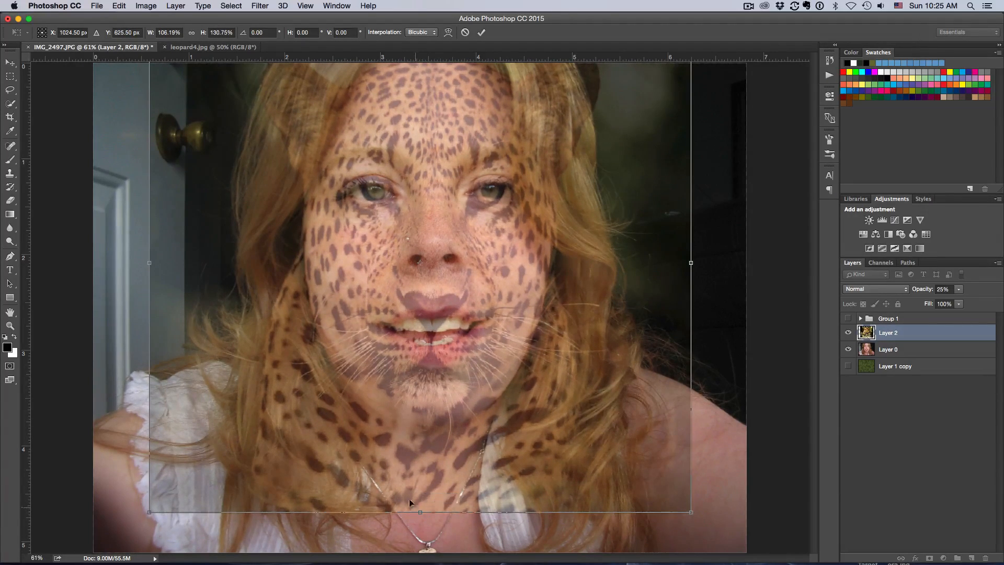
drag(690, 266, 693, 266)
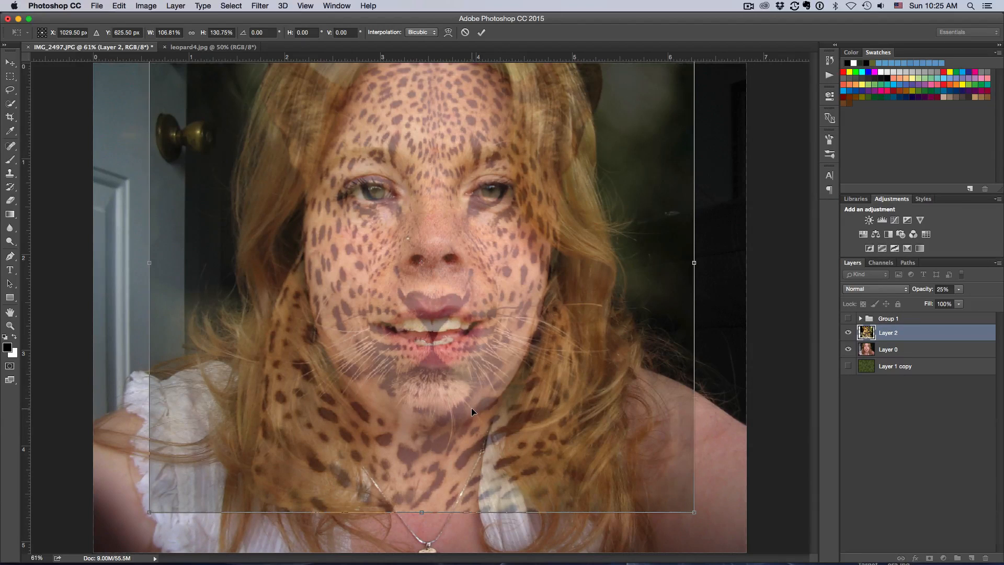
key(Return)
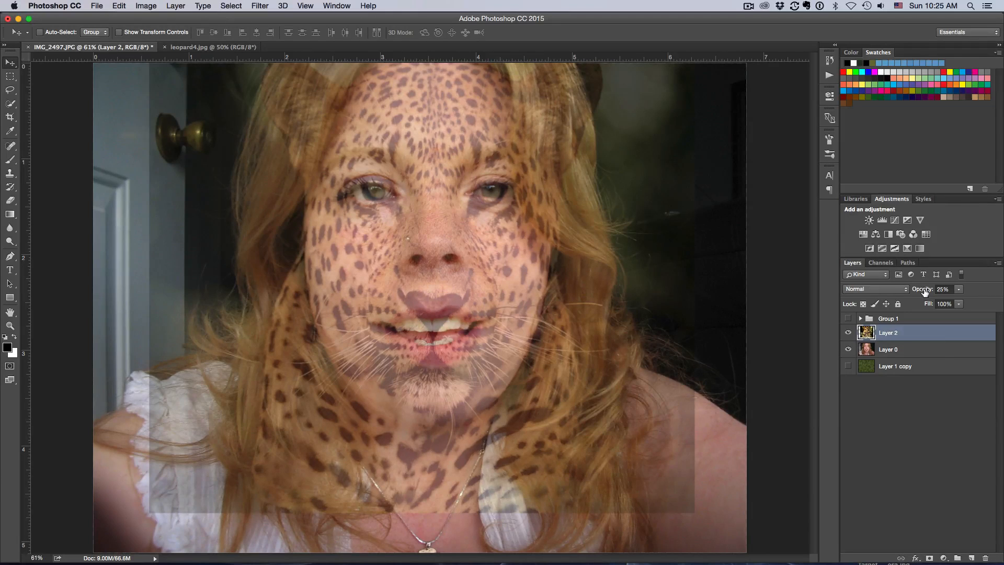
Step: Add a layer mask to the leopard layer and paint black with a 500 px brush to hide its right half
click(930, 558)
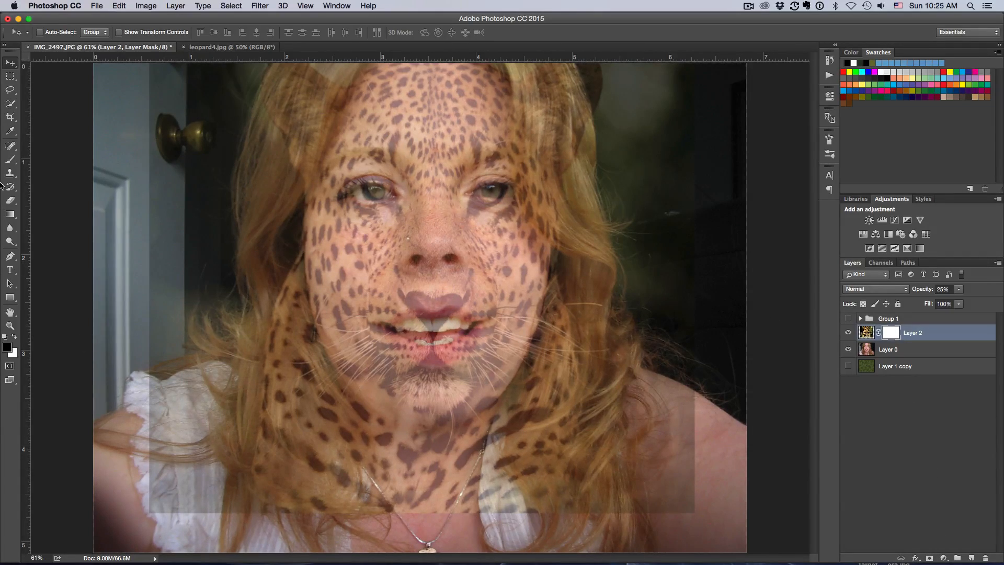
click(10, 159)
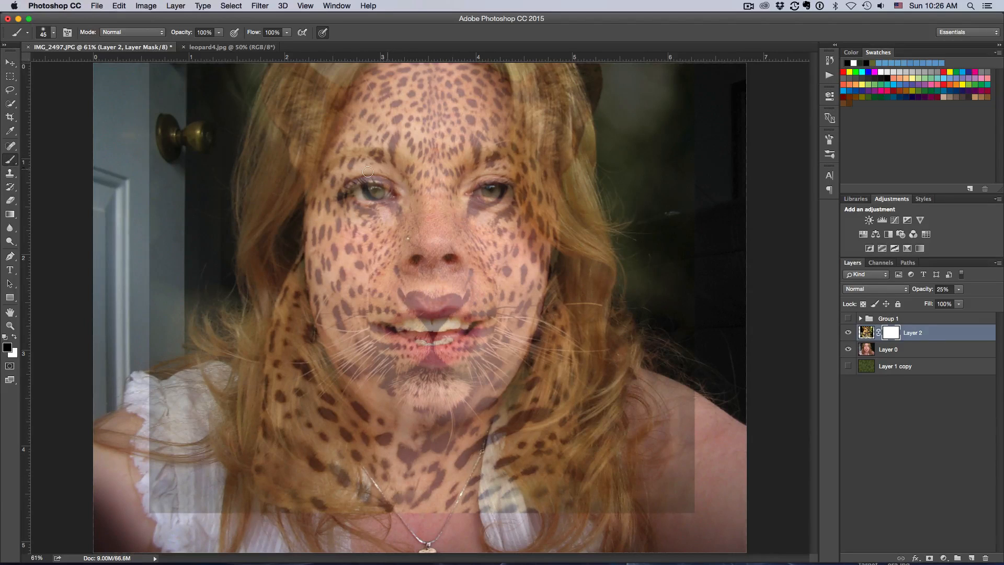
key(bracketright)
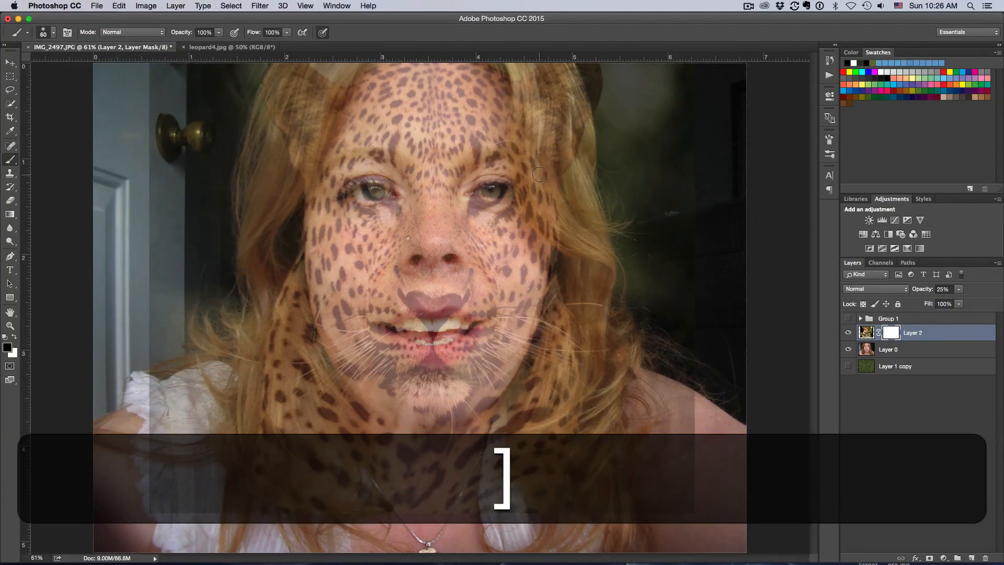
key(bracketright)
key(bracketright)
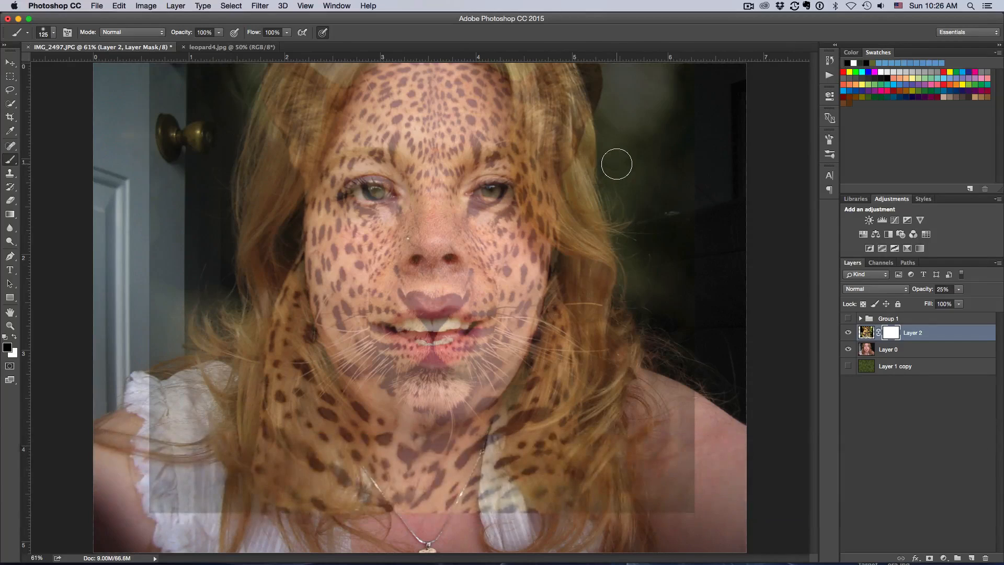
key(bracketright)
key(bracketright)
key(bracketright)
key(bracketright)
key(bracketright)
key(bracketright)
key(bracketright)
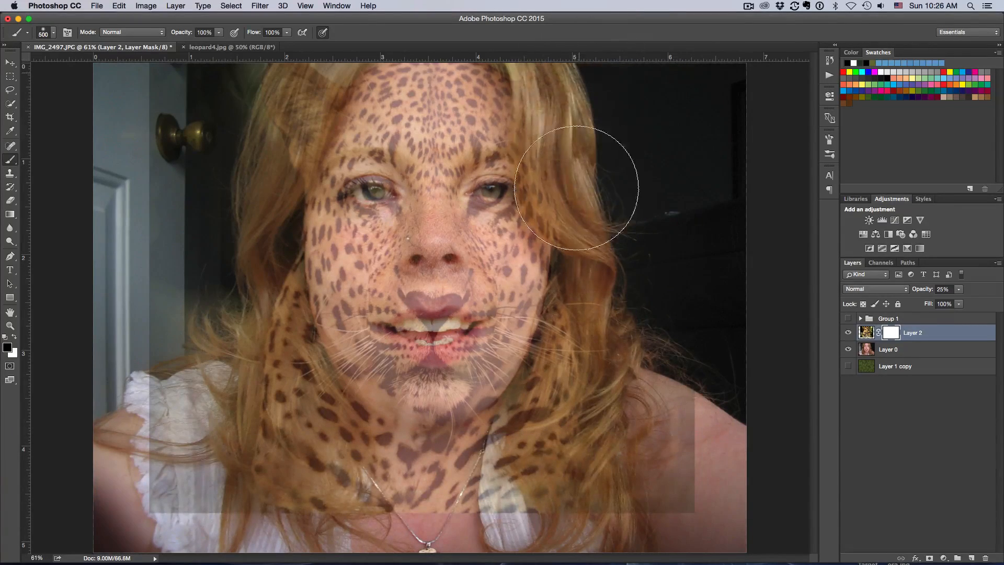
mouse_move(650, 325)
mouse_down()
mouse_move(648, 479)
mouse_move(649, 366)
mouse_move(637, 324)
mouse_move(596, 424)
mouse_move(597, 448)
mouse_move(622, 333)
mouse_move(466, 500)
mouse_move(274, 464)
mouse_move(331, 497)
mouse_move(434, 522)
mouse_move(542, 489)
mouse_move(637, 441)
mouse_move(708, 350)
mouse_move(717, 117)
mouse_up()
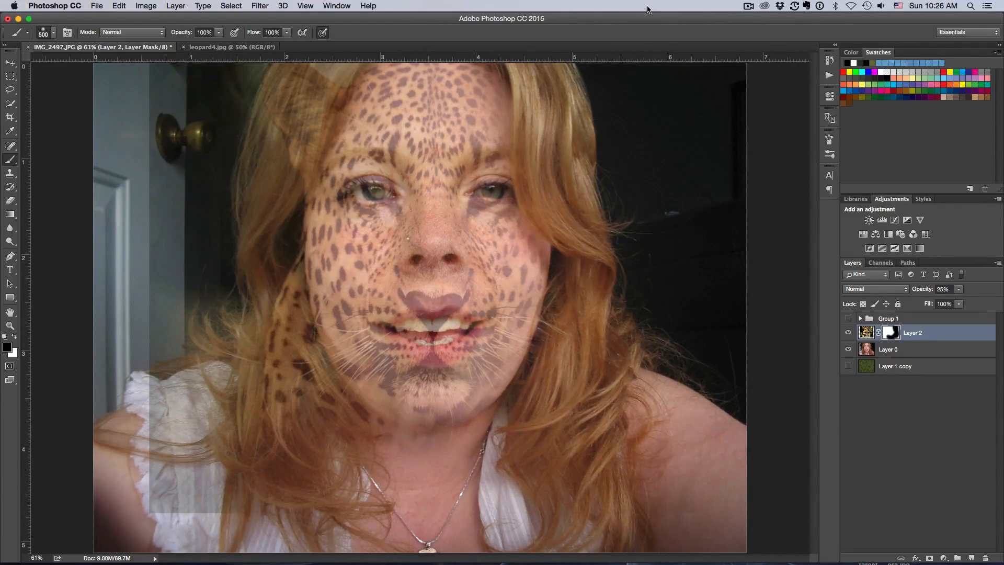
Step: Paint the mask with a 250 px brush down the right cheek to hide more of the leopard
key(bracketleft)
key(bracketleft)
key(bracketleft)
mouse_move(547, 151)
mouse_down()
mouse_move(480, 77)
mouse_move(452, 68)
mouse_move(504, 163)
mouse_move(513, 209)
mouse_move(475, 111)
mouse_move(477, 173)
mouse_move(490, 207)
mouse_move(477, 130)
mouse_move(541, 343)
mouse_up()
mouse_move(530, 228)
mouse_down()
mouse_move(489, 219)
mouse_move(528, 315)
mouse_move(512, 442)
mouse_up()
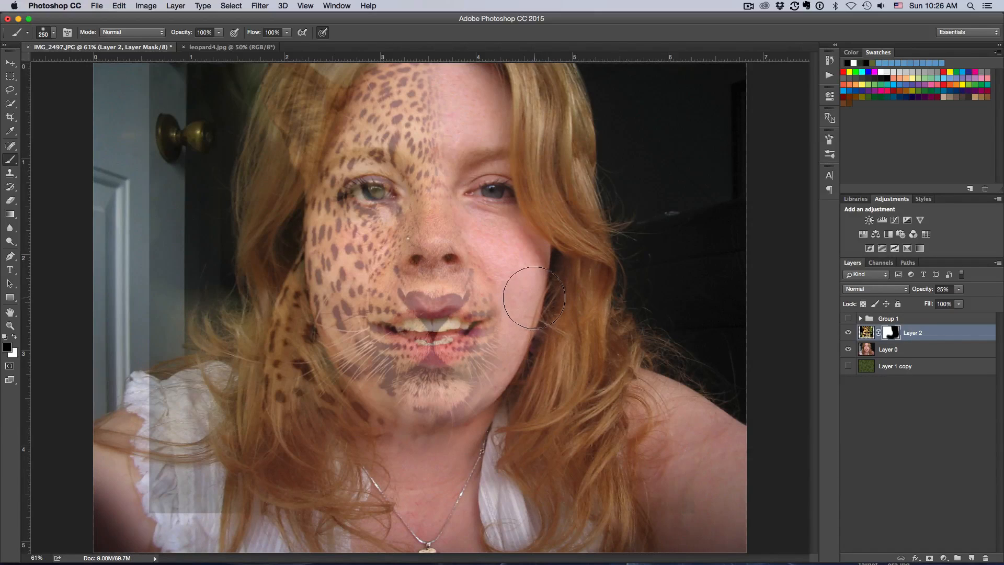
mouse_move(504, 240)
mouse_down()
mouse_move(523, 357)
mouse_move(492, 401)
mouse_move(498, 368)
mouse_move(476, 382)
mouse_move(460, 428)
mouse_move(472, 385)
mouse_move(466, 354)
mouse_move(475, 444)
mouse_up()
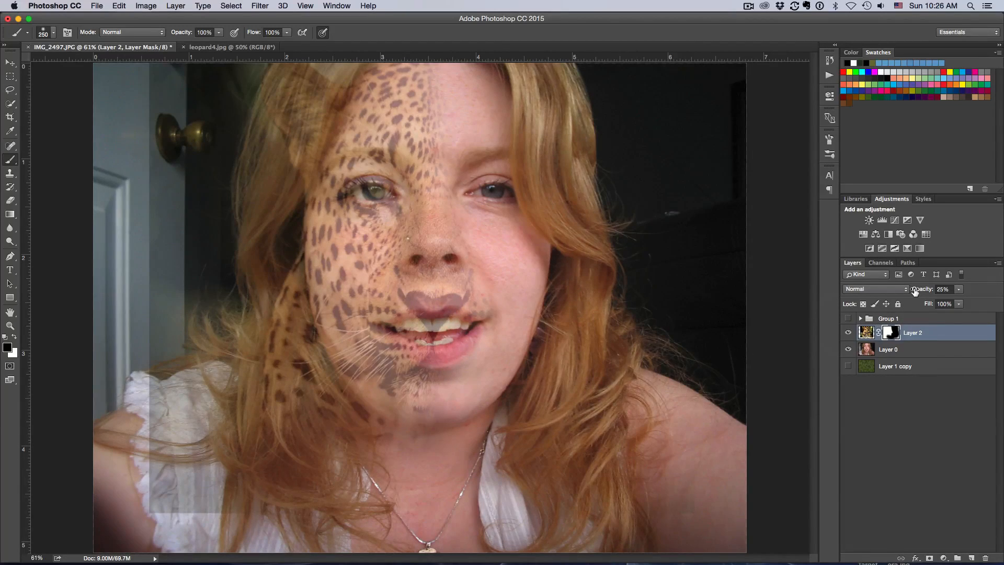
Step: Set the layer opacity to 30% and mask out the leopard over the hair and background on the left side
drag(915, 291, 918, 292)
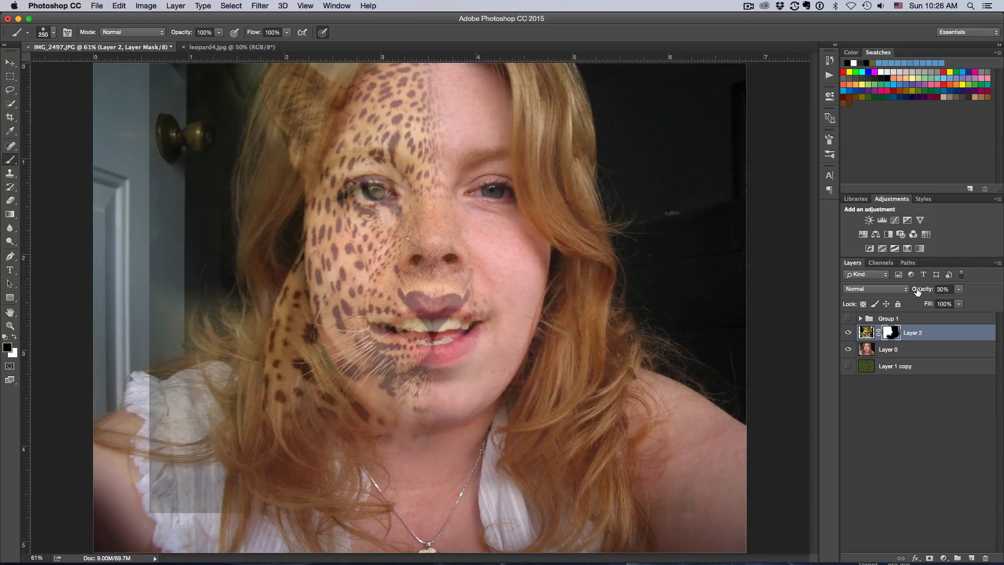
mouse_move(256, 116)
mouse_down()
mouse_move(305, 76)
mouse_move(275, 118)
mouse_move(309, 59)
mouse_up()
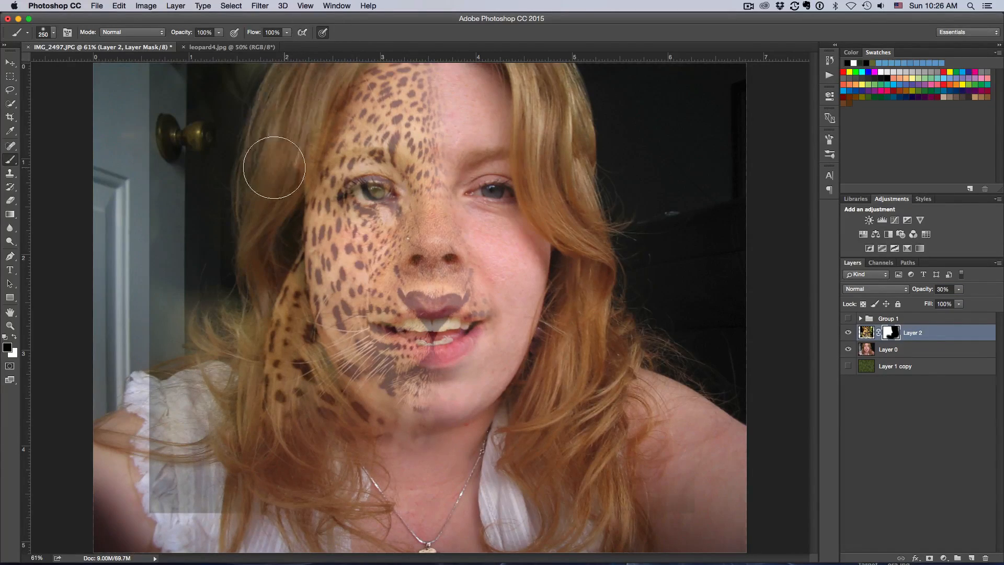
mouse_move(90, 213)
mouse_down()
mouse_move(162, 101)
mouse_move(175, 251)
mouse_move(256, 76)
mouse_up()
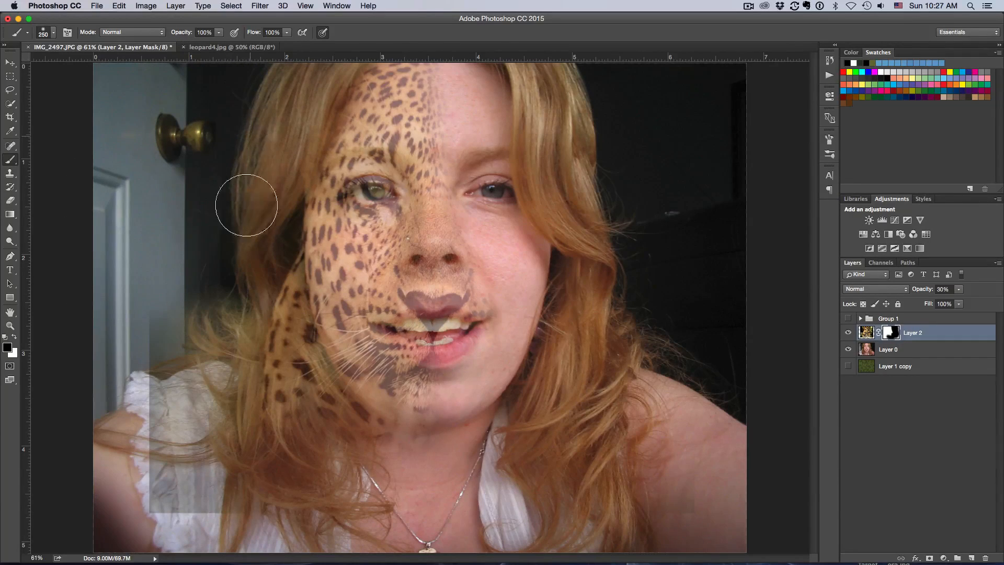
mouse_move(259, 206)
mouse_down()
mouse_move(246, 308)
mouse_move(206, 253)
mouse_move(172, 397)
mouse_move(175, 317)
mouse_move(183, 471)
mouse_move(157, 534)
mouse_up()
mouse_move(236, 453)
mouse_down()
mouse_move(211, 406)
mouse_move(220, 376)
mouse_move(368, 448)
mouse_move(384, 449)
mouse_move(336, 431)
mouse_move(437, 455)
mouse_move(305, 425)
mouse_move(279, 369)
mouse_move(271, 174)
mouse_move(280, 406)
mouse_move(291, 419)
mouse_move(260, 210)
mouse_move(324, 61)
mouse_move(283, 100)
mouse_move(256, 156)
mouse_move(233, 336)
mouse_move(216, 294)
mouse_up()
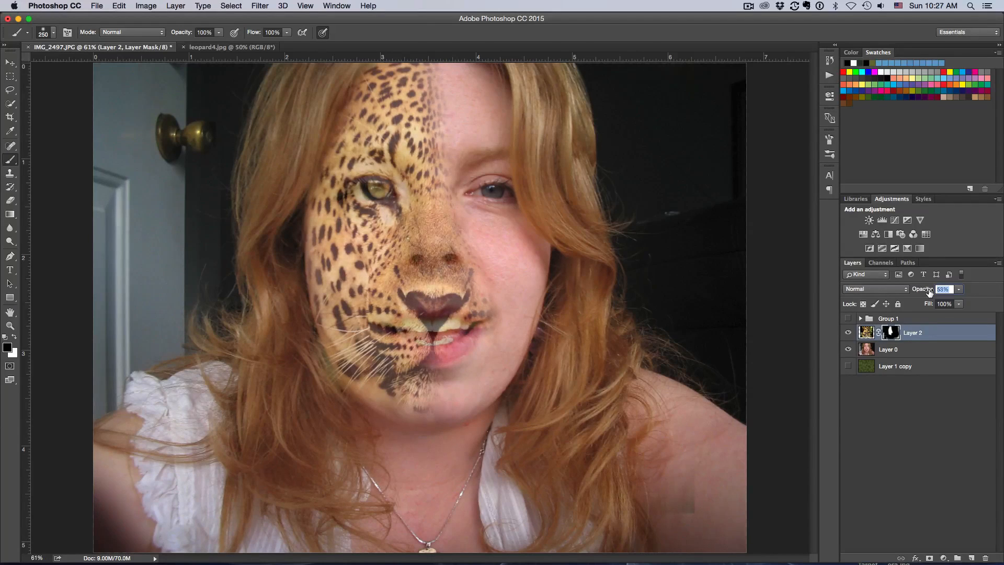
Step: Set the leopard layer's opacity to 90%
drag(939, 294, 940, 294)
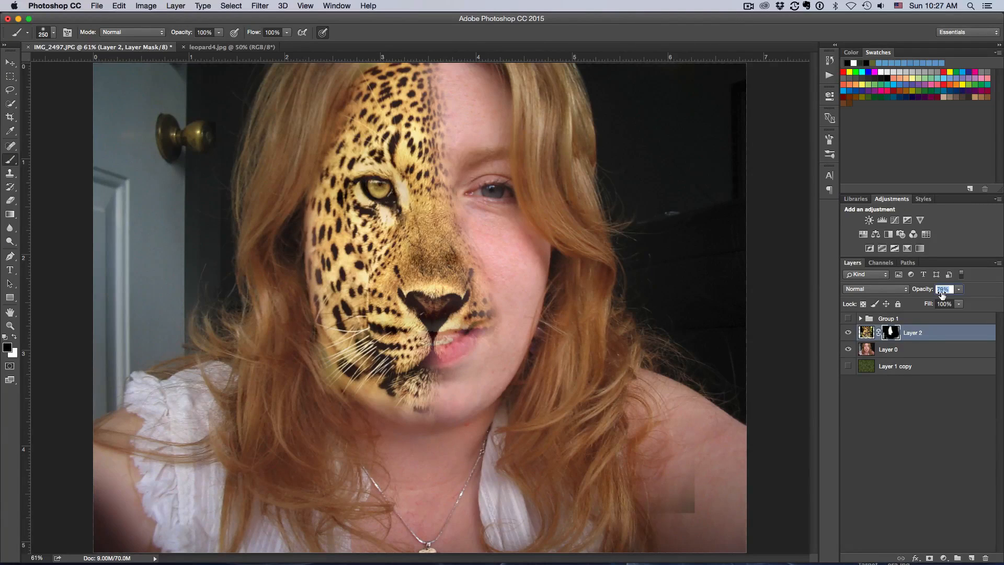
text(90)
key(Return)
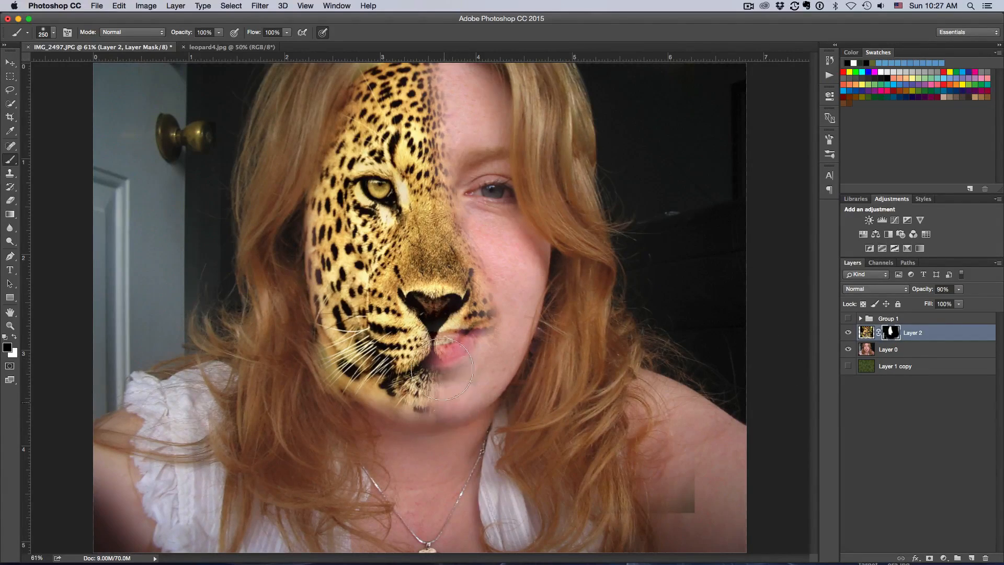
Step: Switch to white and paint the mask with a 125 px brush to restore the leopard's mouth and chin
click(15, 340)
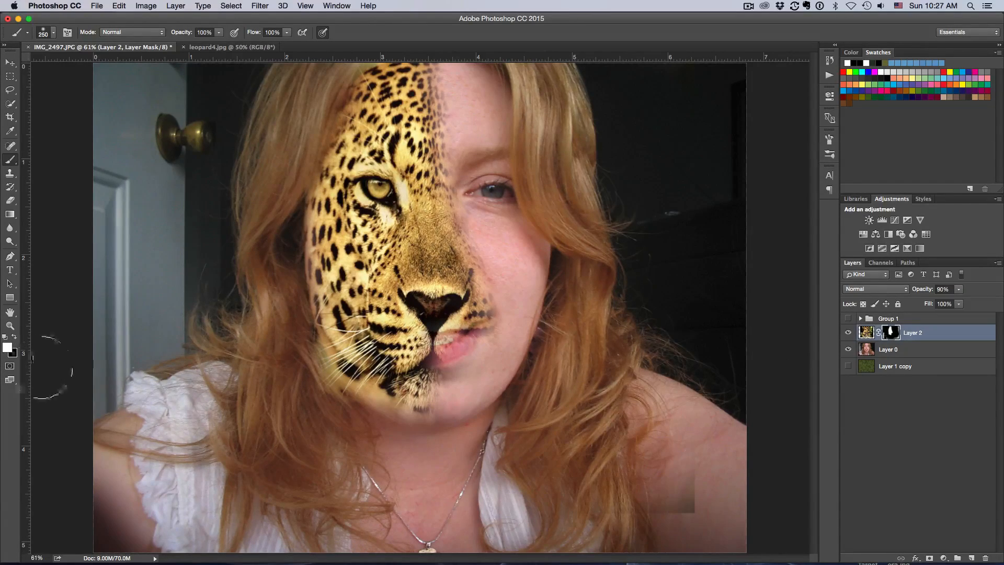
drag(375, 412, 349, 387)
key(bracketleft)
key(bracketleft)
key(bracketleft)
key(bracketleft)
mouse_move(390, 399)
mouse_down()
mouse_move(415, 408)
mouse_move(396, 395)
mouse_move(422, 405)
mouse_move(412, 403)
mouse_move(426, 358)
mouse_move(430, 389)
mouse_move(426, 360)
mouse_move(444, 373)
mouse_move(435, 406)
mouse_move(433, 341)
mouse_move(465, 328)
mouse_move(429, 358)
mouse_move(473, 321)
mouse_move(471, 305)
mouse_move(443, 298)
mouse_move(451, 257)
mouse_move(470, 292)
mouse_move(453, 358)
mouse_up()
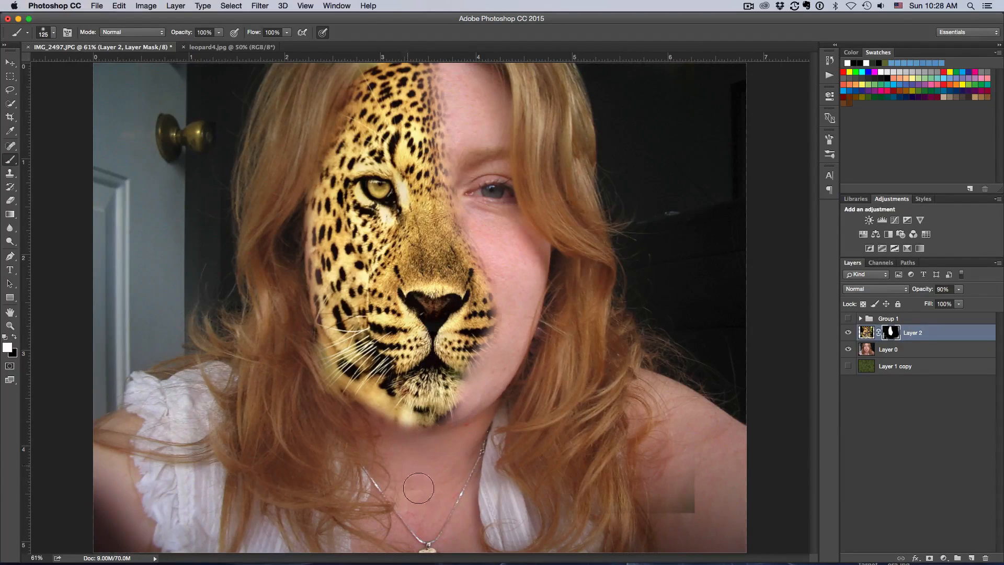
mouse_move(425, 389)
mouse_down()
mouse_move(408, 406)
mouse_move(342, 360)
mouse_move(325, 333)
mouse_move(349, 365)
mouse_move(364, 338)
mouse_move(318, 287)
mouse_move(323, 354)
mouse_move(350, 372)
mouse_up()
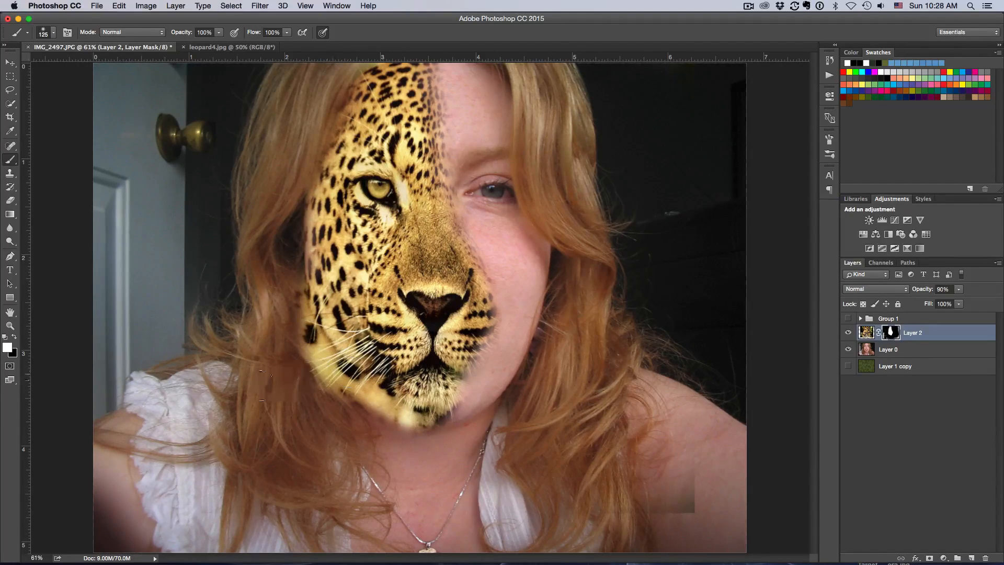
Step: Switch back to black and mask the leopard along the lower-left cheek edge
key(x)
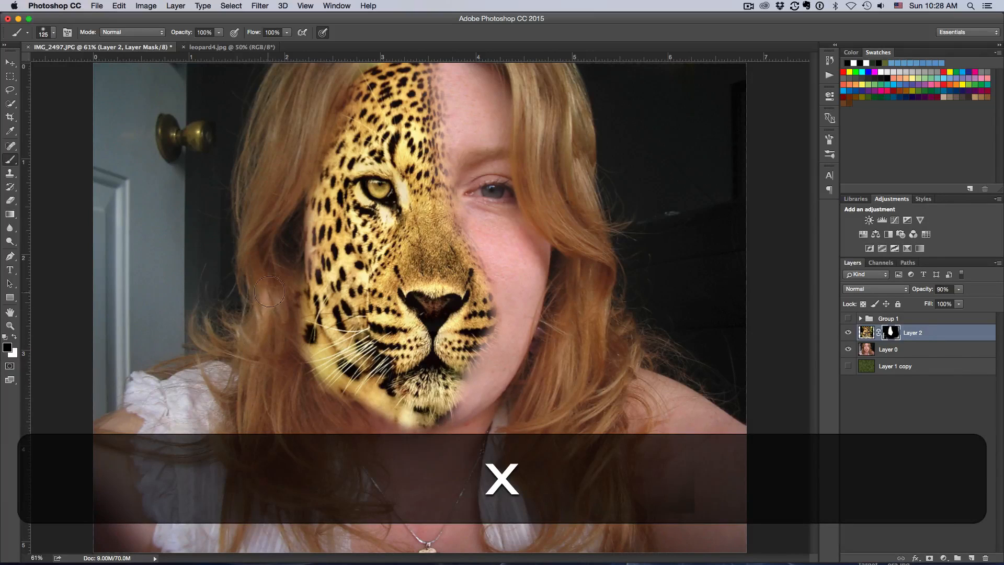
mouse_move(325, 377)
mouse_down()
mouse_move(294, 302)
mouse_move(326, 389)
mouse_move(348, 412)
mouse_move(389, 437)
mouse_move(434, 446)
mouse_up()
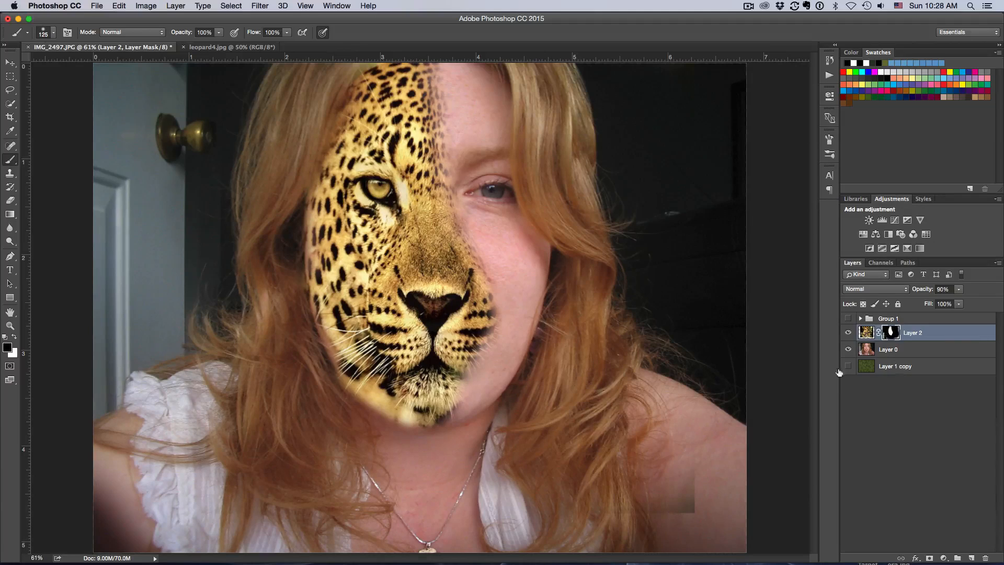
Step: Turn on the green texture layer and hide the leopard and portrait layers to view the texture
click(905, 369)
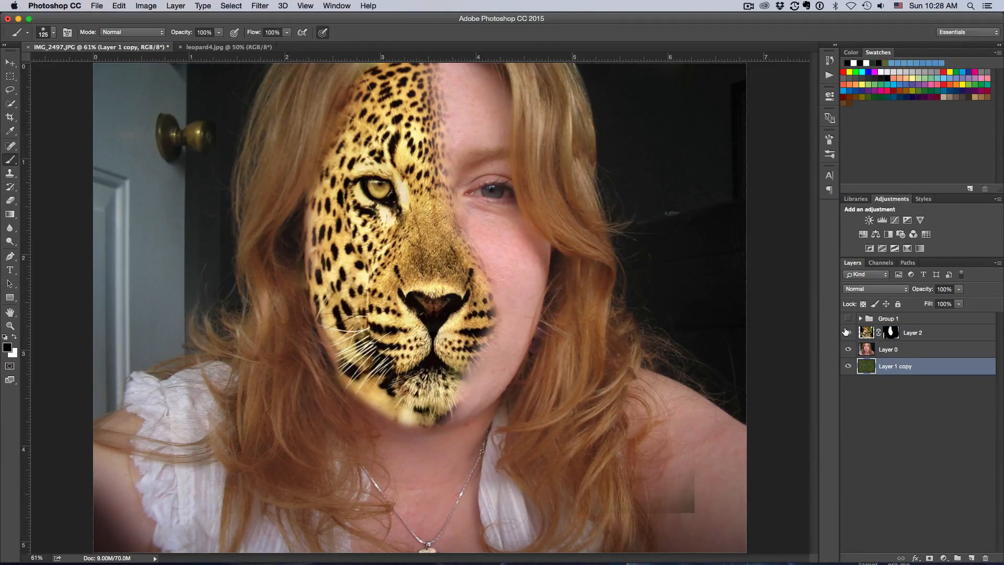
click(847, 333)
click(848, 350)
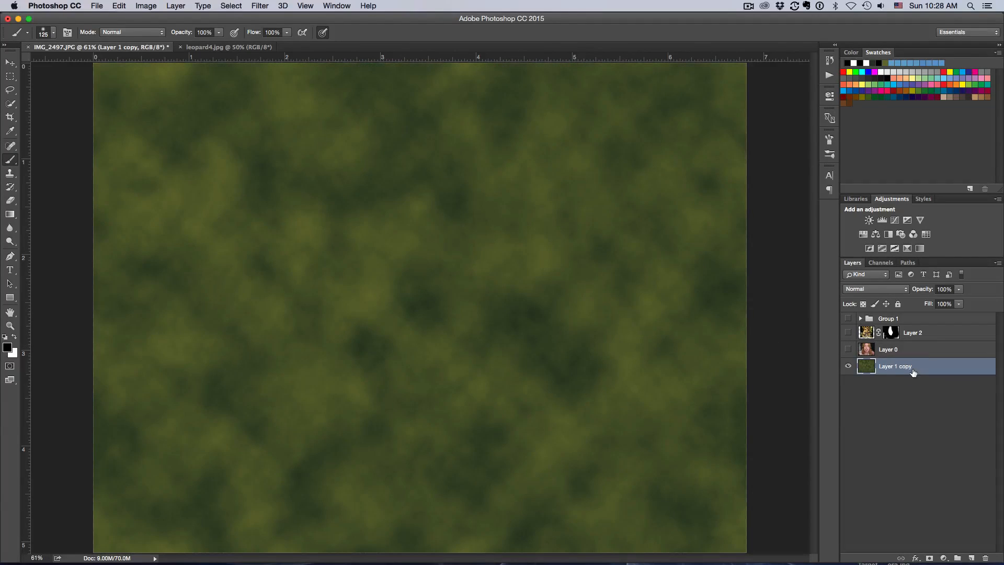
Step: Show and select the portrait layer again, undoing a stray brush mark on it
click(847, 349)
click(915, 353)
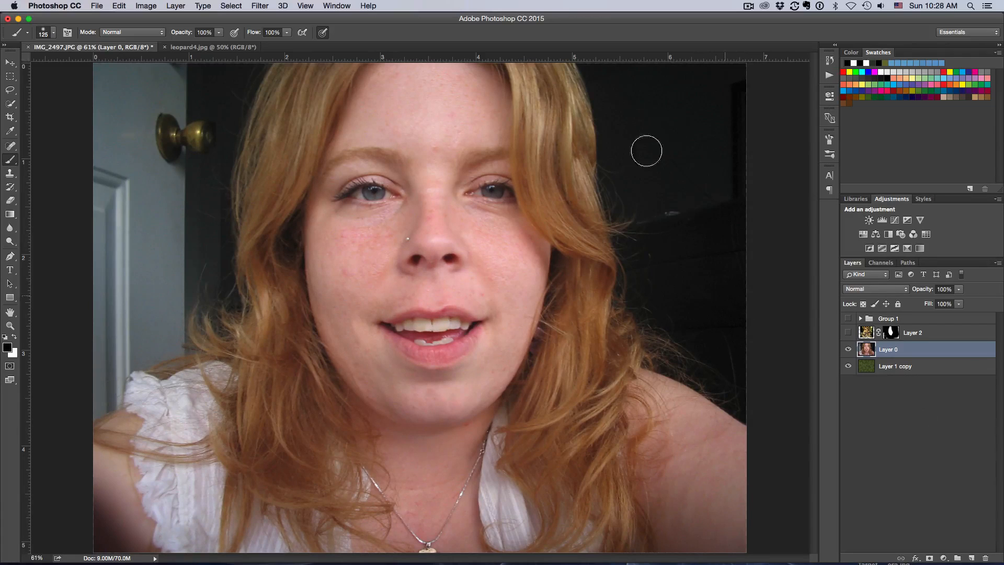
click(186, 197)
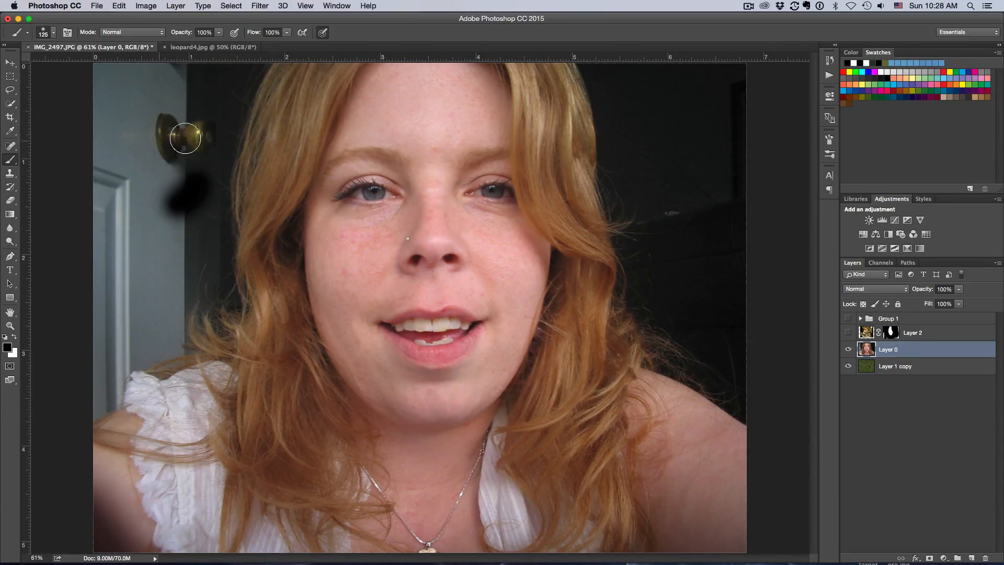
key(super+z)
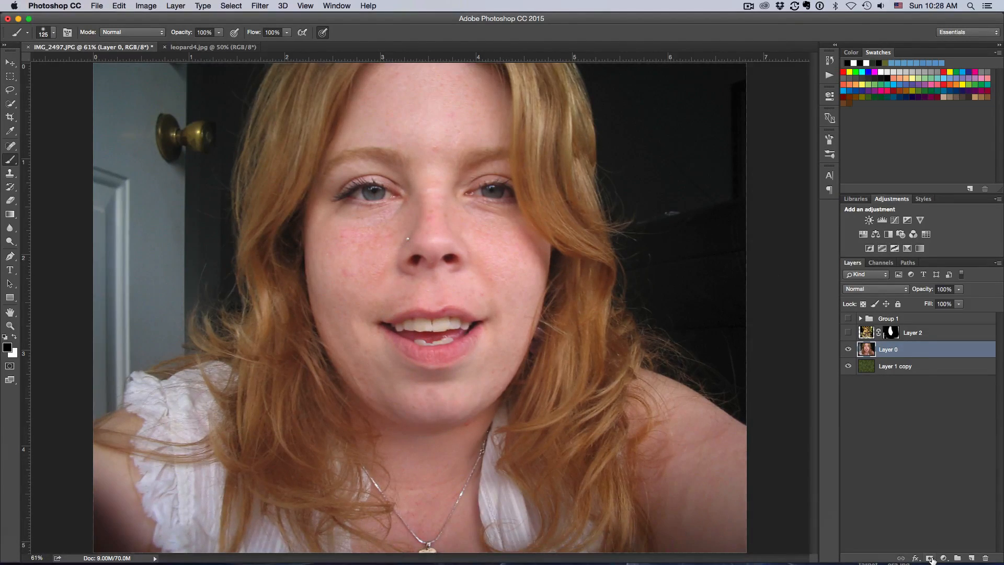
Step: Add a layer mask to the portrait layer and, with a 300 px black brush, mask out the dark background on the right
click(930, 557)
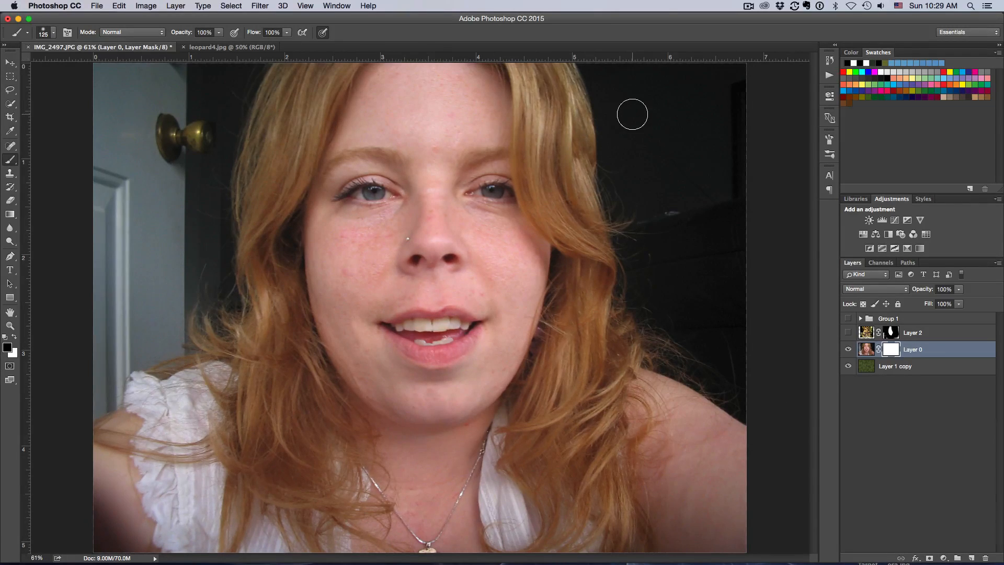
key(bracketright)
key(bracketright)
key(bracketright)
mouse_move(629, 87)
mouse_down()
mouse_move(634, 117)
mouse_move(611, 83)
mouse_move(612, 45)
mouse_move(735, 76)
mouse_move(681, 78)
mouse_move(709, 219)
mouse_move(741, 254)
mouse_up()
mouse_move(678, 131)
mouse_down()
mouse_move(646, 157)
mouse_move(646, 181)
mouse_move(627, 141)
mouse_move(626, 84)
mouse_move(641, 228)
mouse_move(678, 300)
mouse_move(726, 355)
mouse_move(737, 320)
mouse_up()
key(bracketright)
key(bracketright)
mouse_move(703, 289)
mouse_down()
mouse_move(769, 381)
mouse_move(675, 340)
mouse_move(726, 370)
mouse_move(760, 408)
mouse_up()
mouse_move(760, 407)
mouse_down()
mouse_move(738, 334)
mouse_move(645, 259)
mouse_move(639, 214)
mouse_up()
mouse_move(602, 37)
mouse_down()
mouse_move(580, 123)
mouse_move(601, 180)
mouse_up()
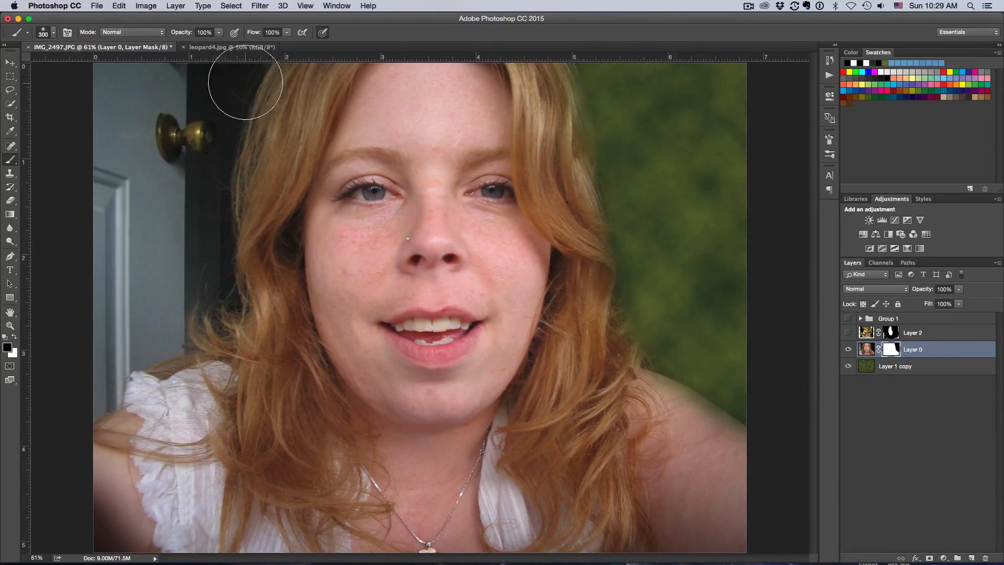
Step: Mask out the background on the left side, including the door, to reveal the green texture
drag(188, 112, 212, 94)
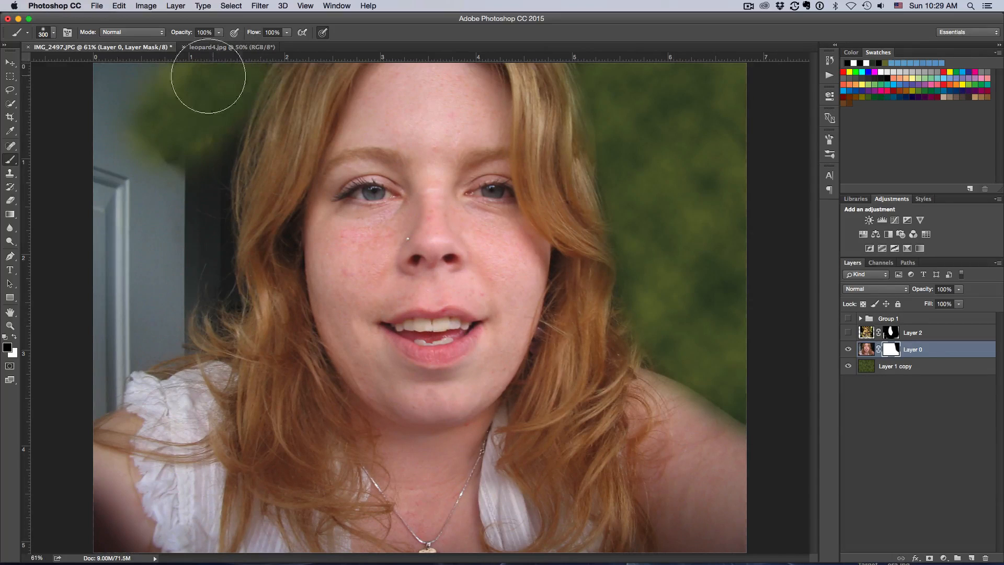
mouse_move(101, 78)
mouse_down()
mouse_move(120, 226)
mouse_move(155, 140)
mouse_move(171, 163)
mouse_move(170, 205)
mouse_move(197, 120)
mouse_move(195, 227)
mouse_up()
mouse_move(187, 288)
mouse_down()
mouse_move(132, 273)
mouse_move(102, 210)
mouse_move(112, 400)
mouse_move(90, 344)
mouse_move(178, 302)
mouse_move(140, 338)
mouse_move(209, 310)
mouse_move(130, 346)
mouse_up()
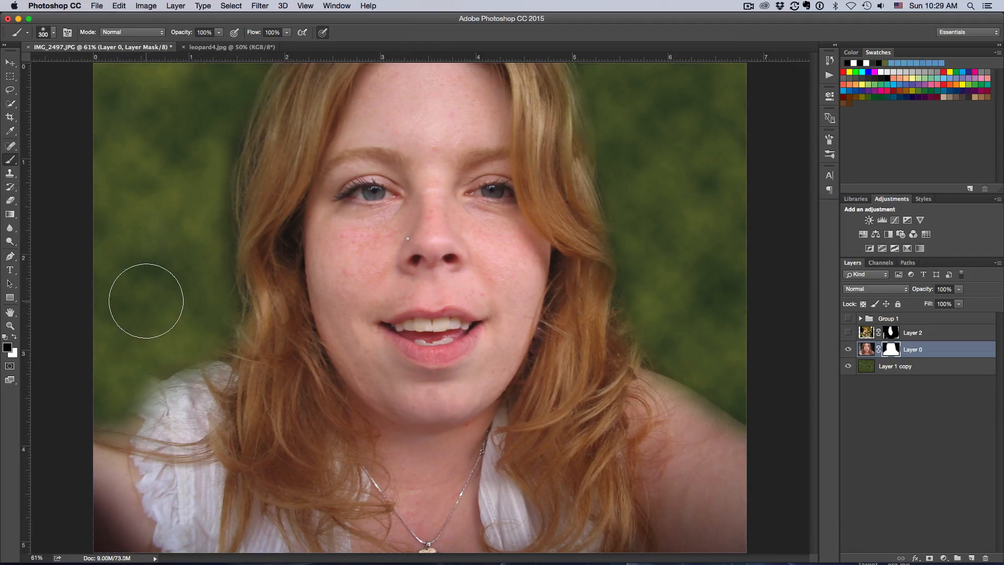
Step: Switch to white to restore the blouse at the lower-left edge, then switch back to black
key(x)
mouse_move(122, 418)
mouse_down()
mouse_move(236, 439)
mouse_move(240, 426)
mouse_move(217, 417)
mouse_move(156, 432)
mouse_move(129, 457)
mouse_move(99, 462)
mouse_move(182, 424)
mouse_up()
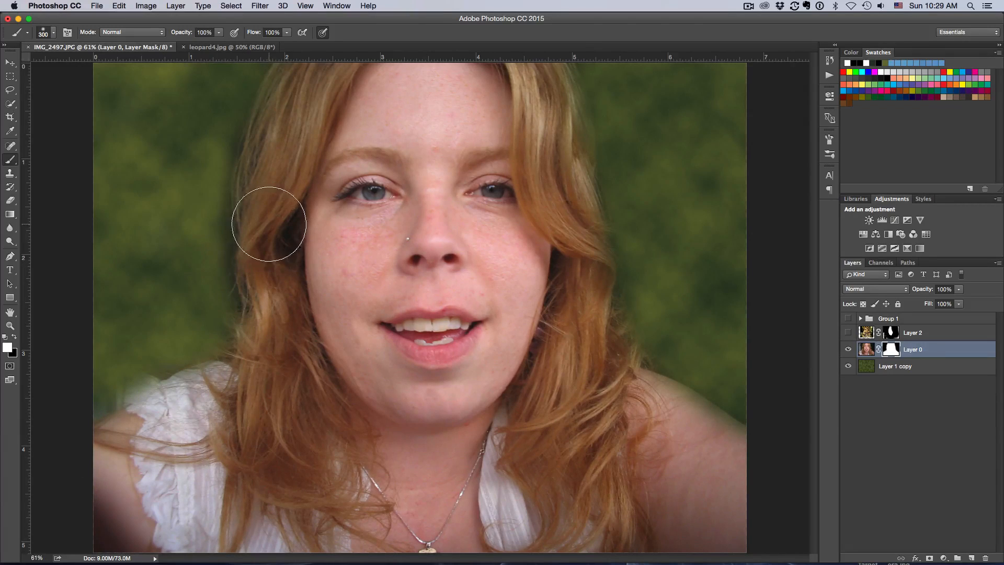
key(x)
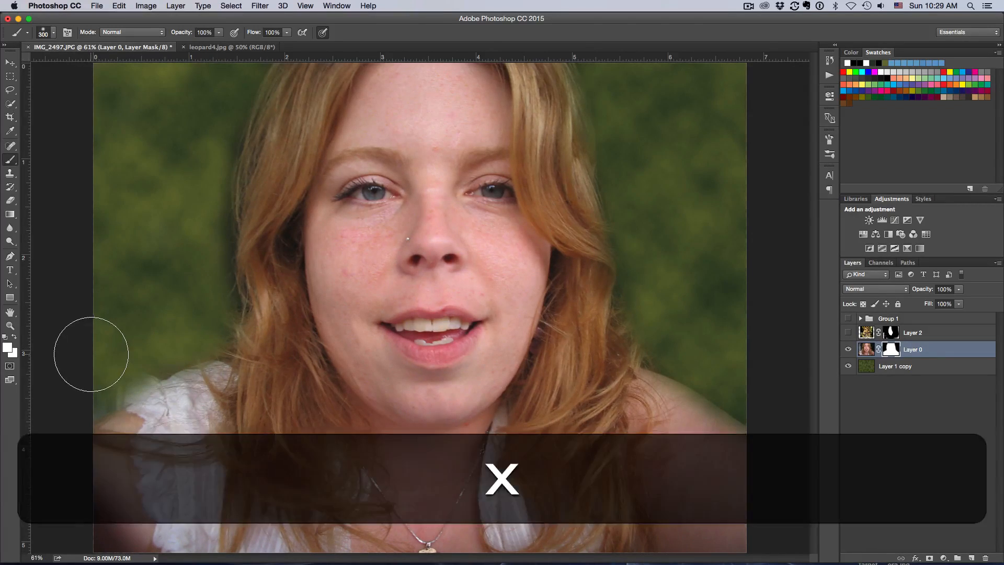
Step: Reduce the brush to 200 px and show the leopard layer again
key(bracketleft)
key(bracketleft)
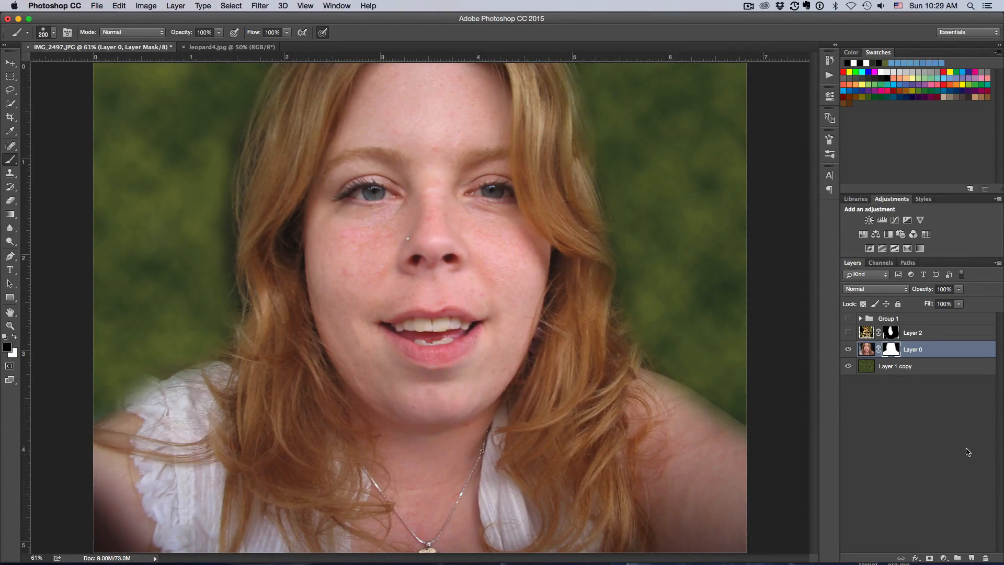
click(847, 332)
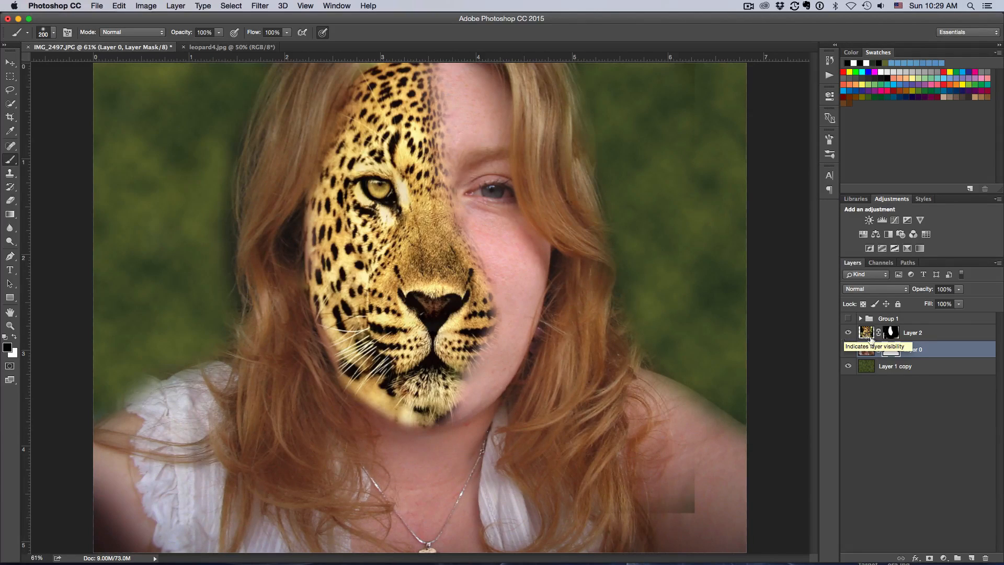